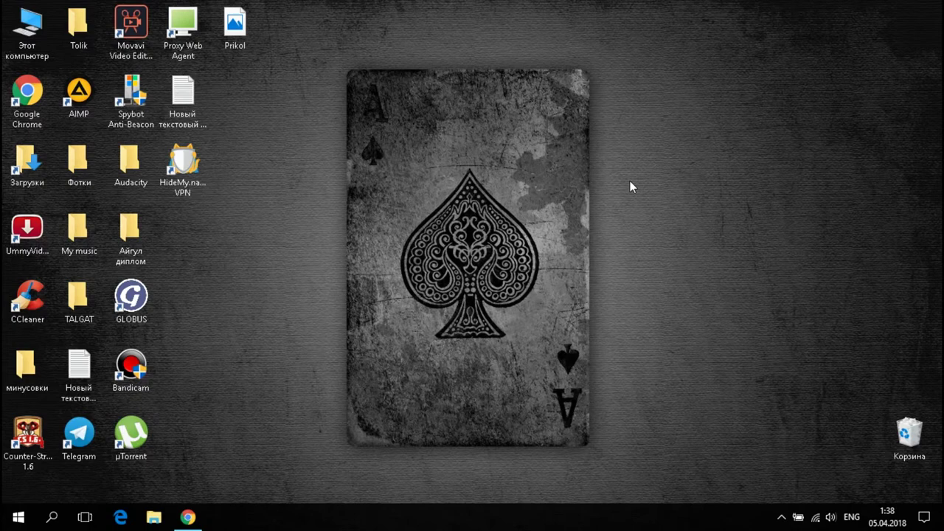
Refresh the desktop, restore Chrome and open the Disk Space registration form.
{"action": "right_click", "coordinate": [630, 181]}
{"action": "left_click", "coordinate": [670, 221]}
{"action": "left_click", "coordinate": [188, 517]}
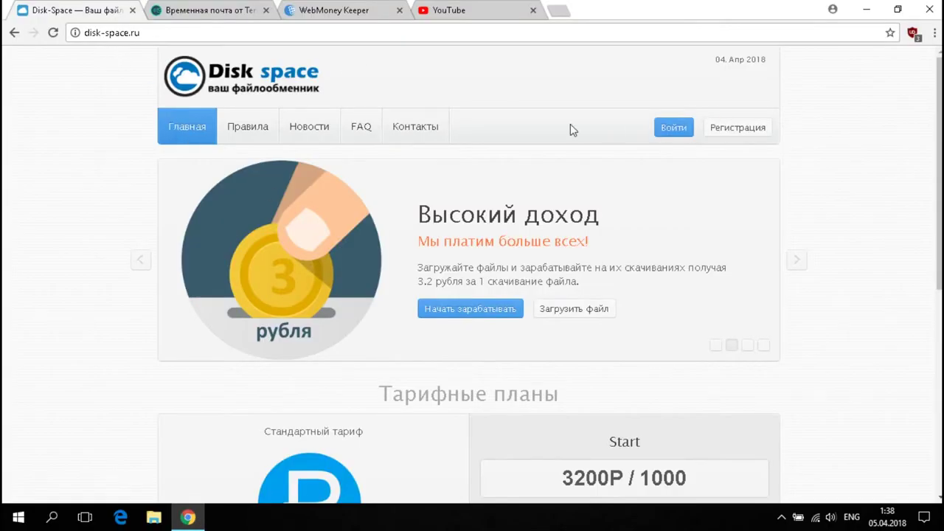
{"action": "left_click", "coordinate": [738, 133]}
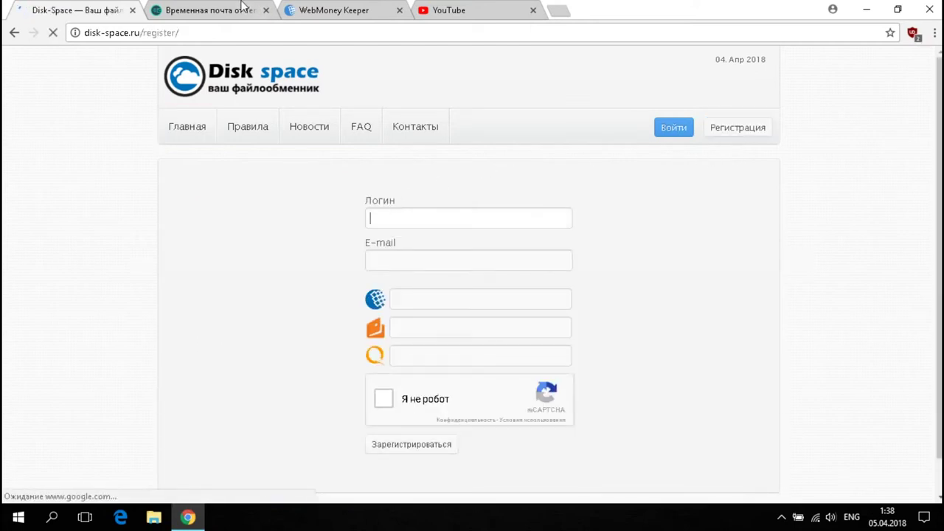
Copy the temporary e-mail address from Temp-Mail and return to the registration login field.
{"action": "left_click", "coordinate": [334, 10]}
{"action": "left_click", "coordinate": [210, 10]}
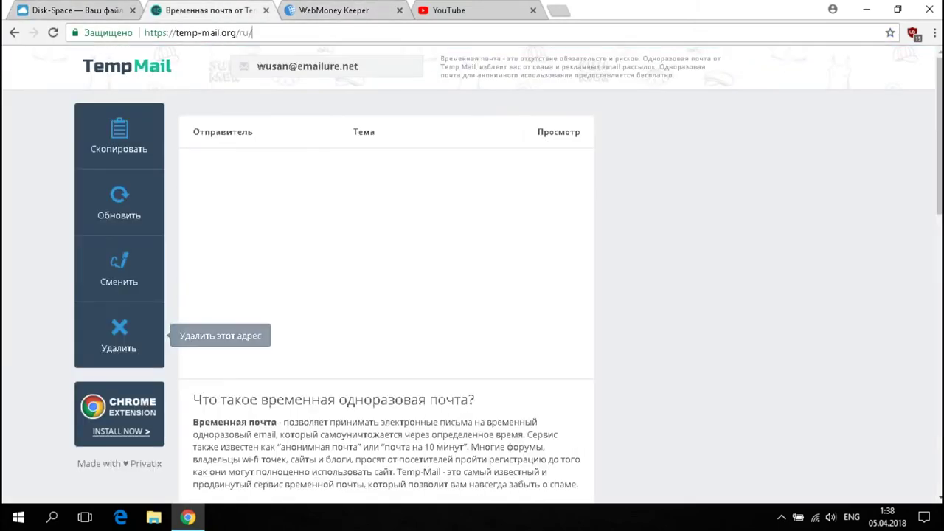
{"action": "left_click_drag", "start_coordinate": [252, 32], "coordinate": [162, 33]}
{"action": "left_click_drag", "start_coordinate": [359, 67], "coordinate": [209, 72]}
{"action": "key", "text": "ctrl+c"}
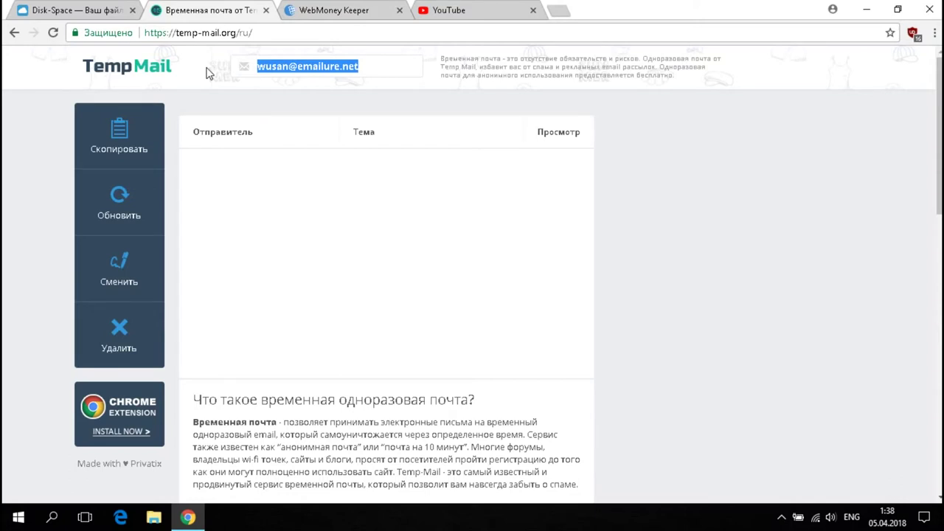
{"action": "left_click", "coordinate": [91, 8]}
{"action": "left_click", "coordinate": [413, 218]}
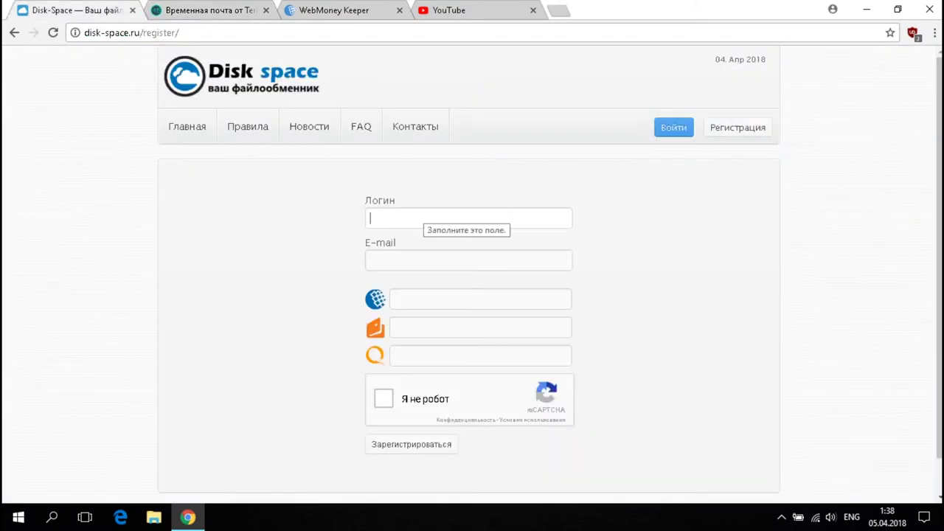
Fill the login with the username, paste the e-mail, autofill QIWI, pass reCAPTCHA and submit.
{"action": "key", "text": "ctrl+v"}
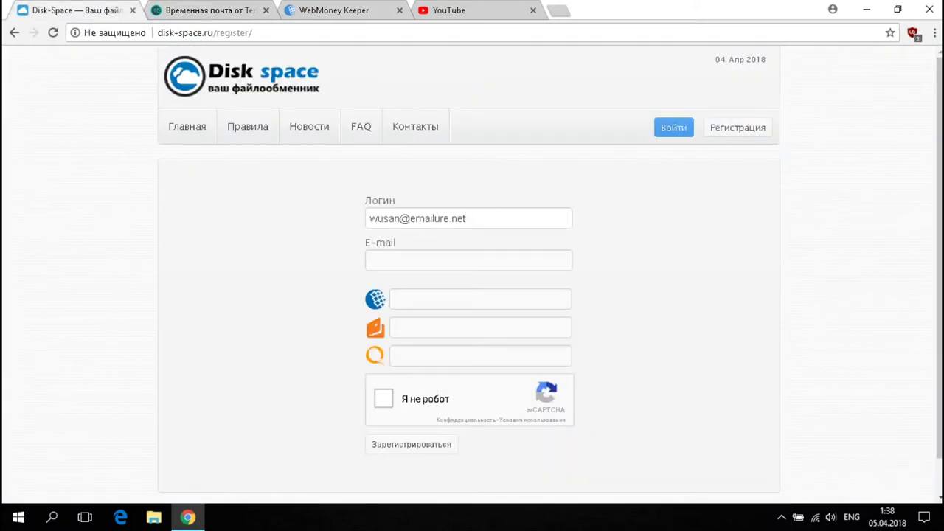
{"action": "key", "text": "shift+End"}
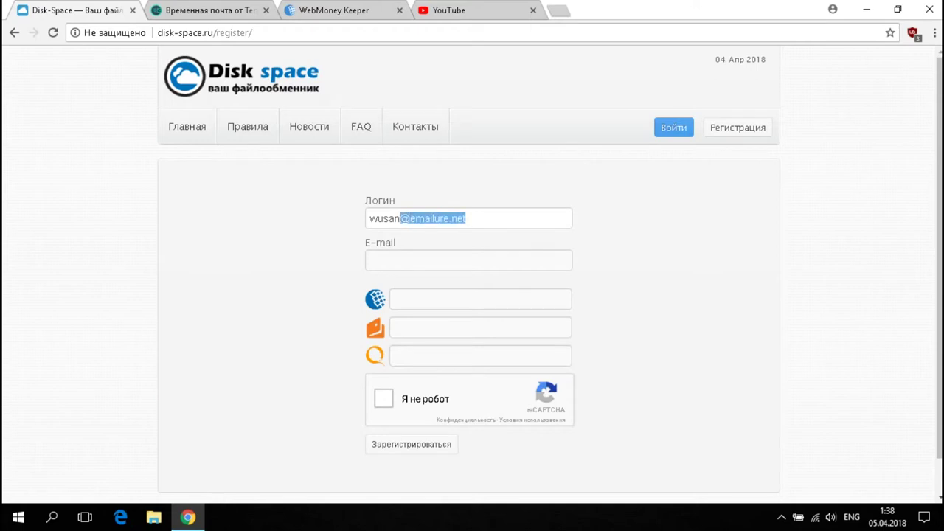
{"action": "key", "text": "ctrl+x"}
{"action": "key", "text": "Tab"}
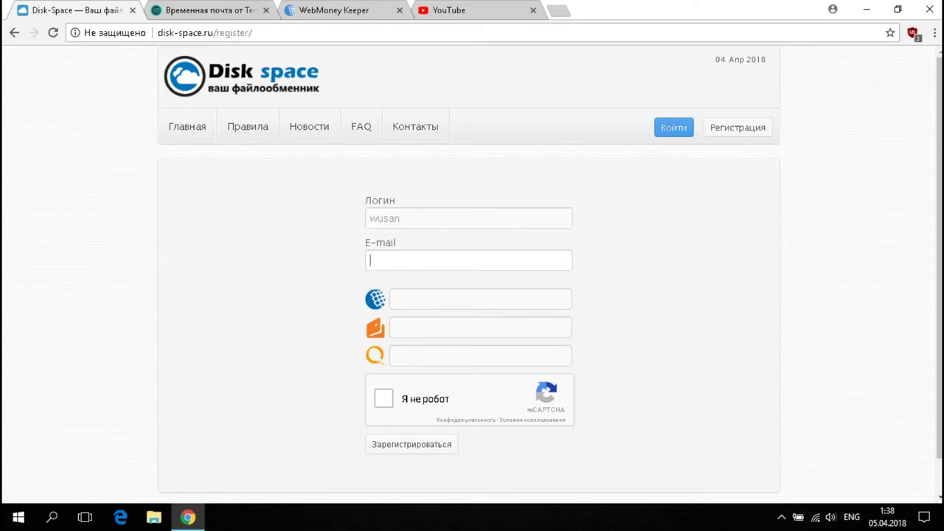
{"action": "key", "text": "ctrl+v"}
{"action": "key", "text": "ctrl+a"}
{"action": "left_click", "coordinate": [428, 357]}
{"action": "left_click", "coordinate": [429, 375]}
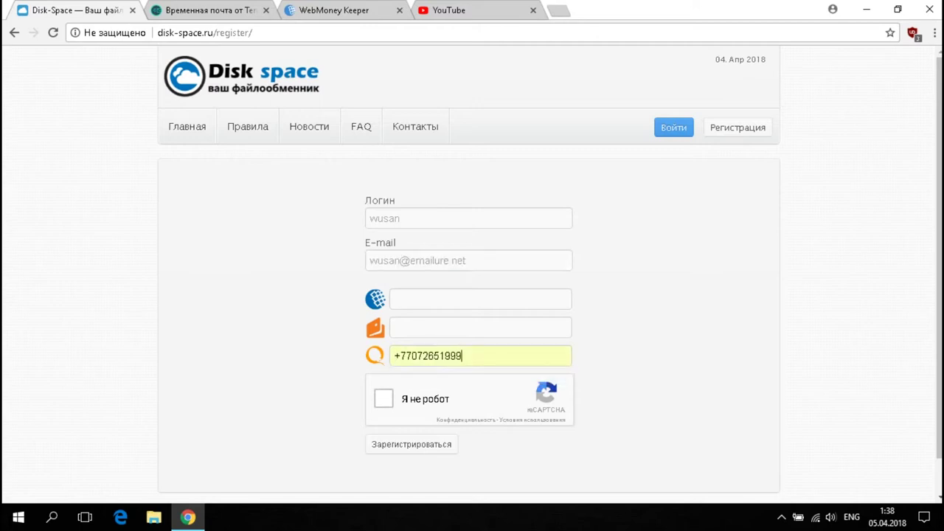
{"action": "left_click", "coordinate": [384, 399]}
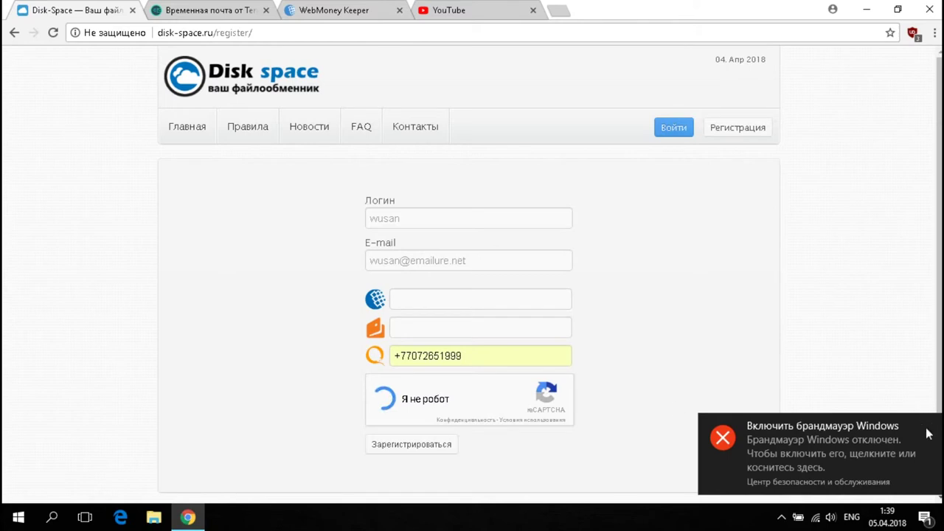
{"action": "left_click", "coordinate": [426, 446]}
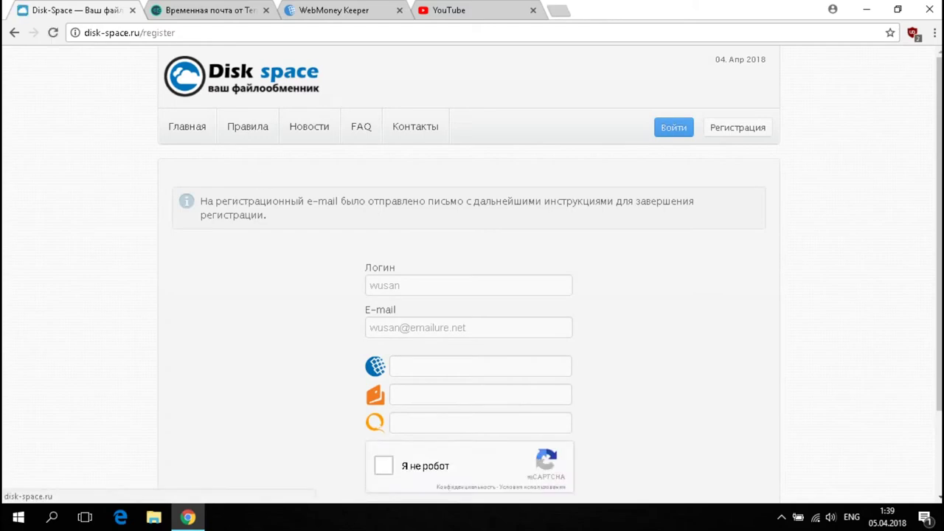
Open the Disk Space confirmation e-mail in the temporary inbox and follow its link.
{"action": "left_click", "coordinate": [204, 6]}
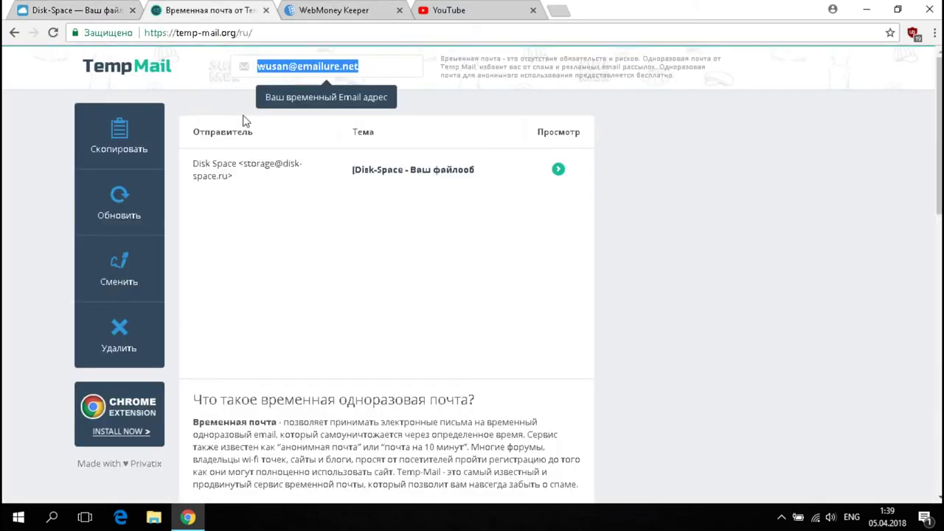
{"action": "left_click", "coordinate": [381, 174]}
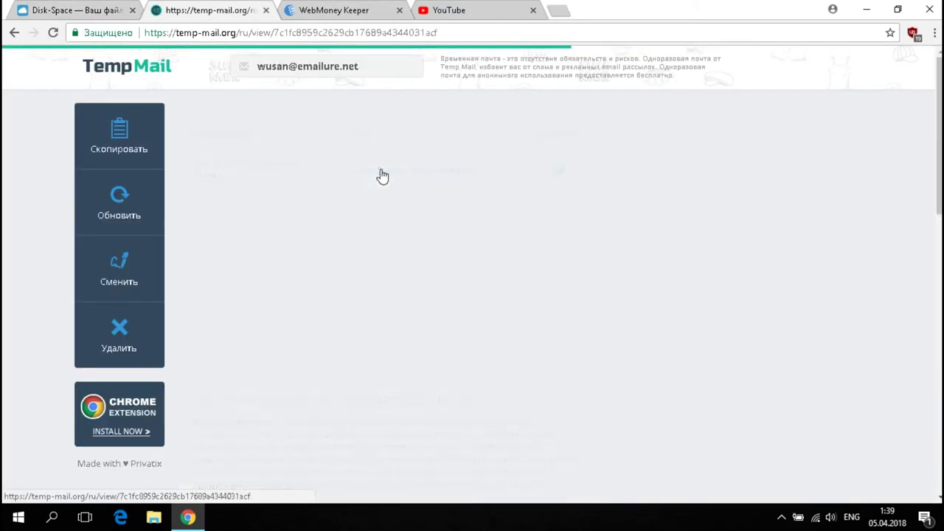
{"action": "left_click", "coordinate": [253, 388]}
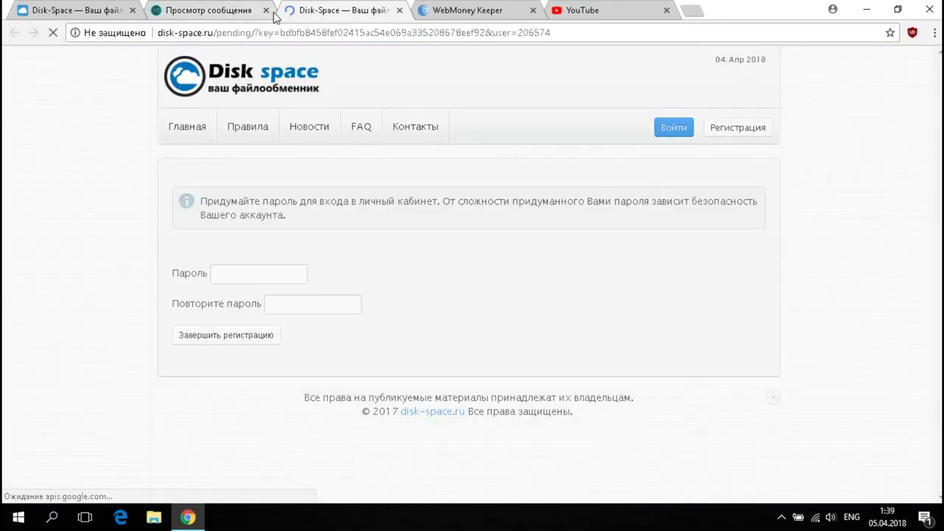
Enter the new account password and complete the registration.
{"action": "left_click", "coordinate": [265, 10]}
{"action": "left_click", "coordinate": [232, 275]}
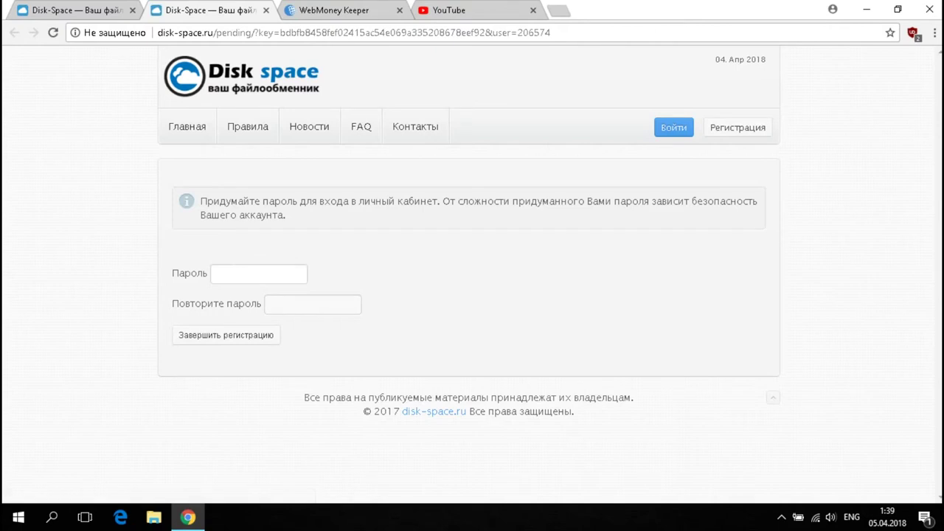
{"action": "type", "text": "12"}
{"action": "left_click", "coordinate": [264, 335]}
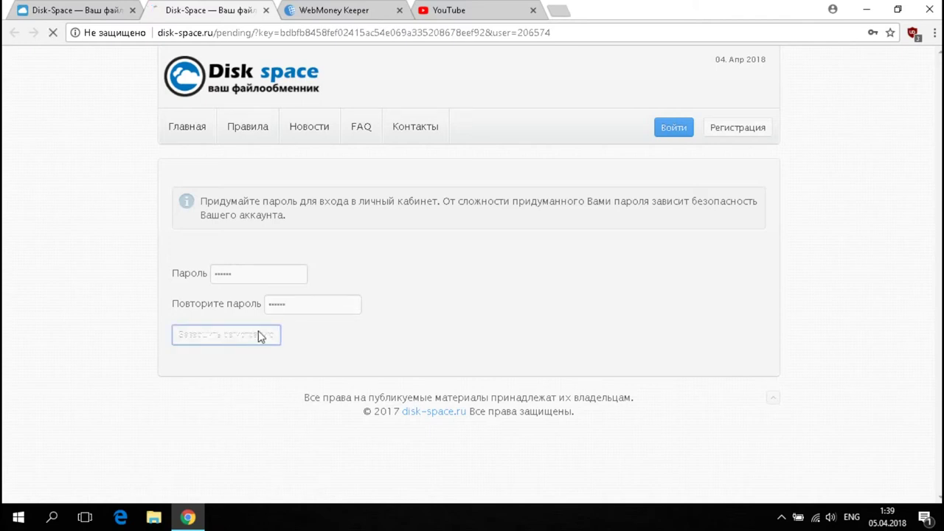
Sign in with the temporary address and password after passing reCAPTCHA.
{"action": "left_click", "coordinate": [133, 10]}
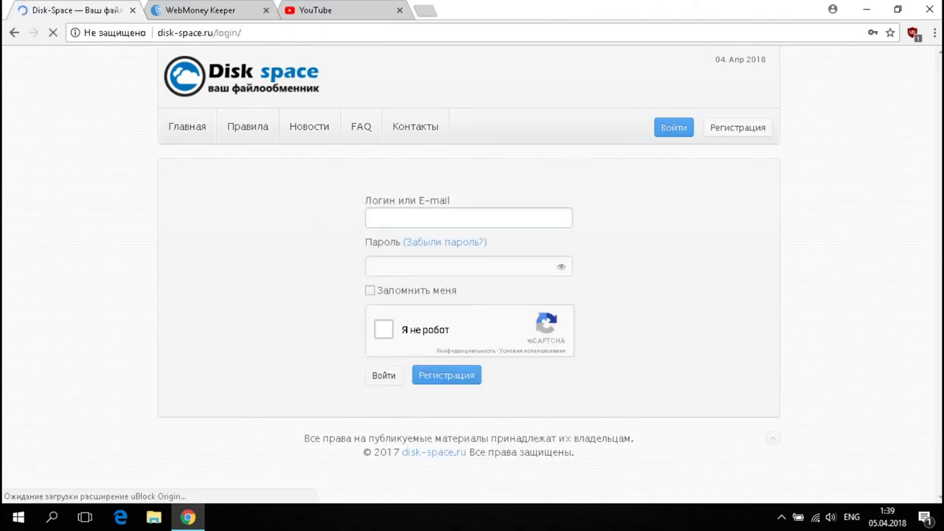
{"action": "key", "text": "ctrl+v"}
{"action": "left_click", "coordinate": [411, 264]}
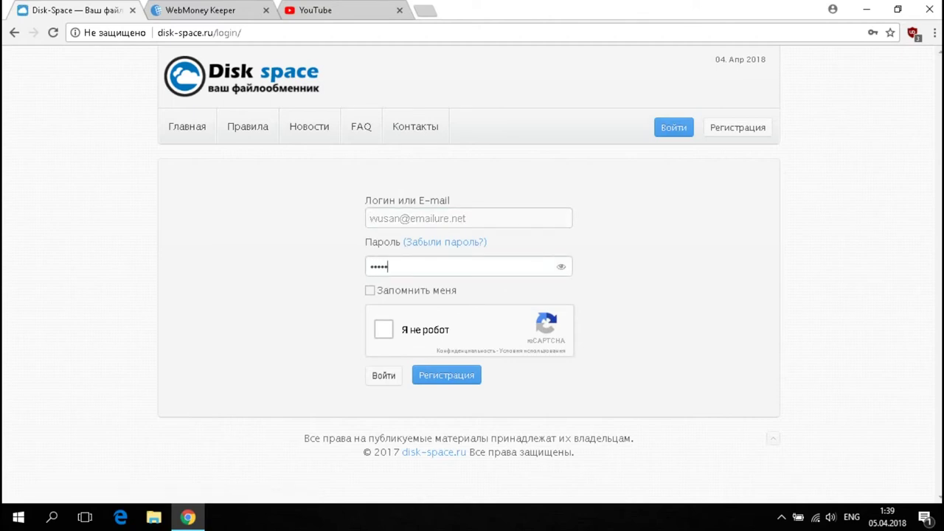
{"action": "left_click", "coordinate": [383, 332]}
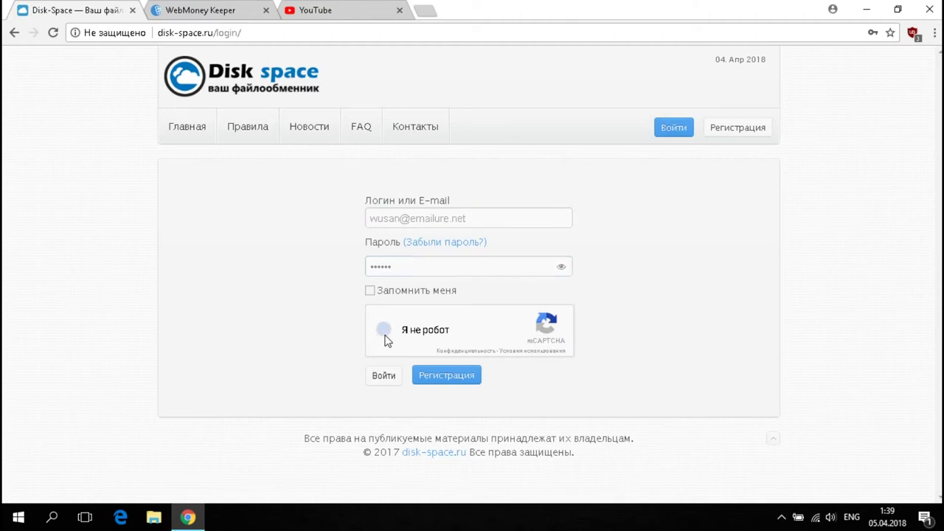
{"action": "left_click", "coordinate": [384, 376]}
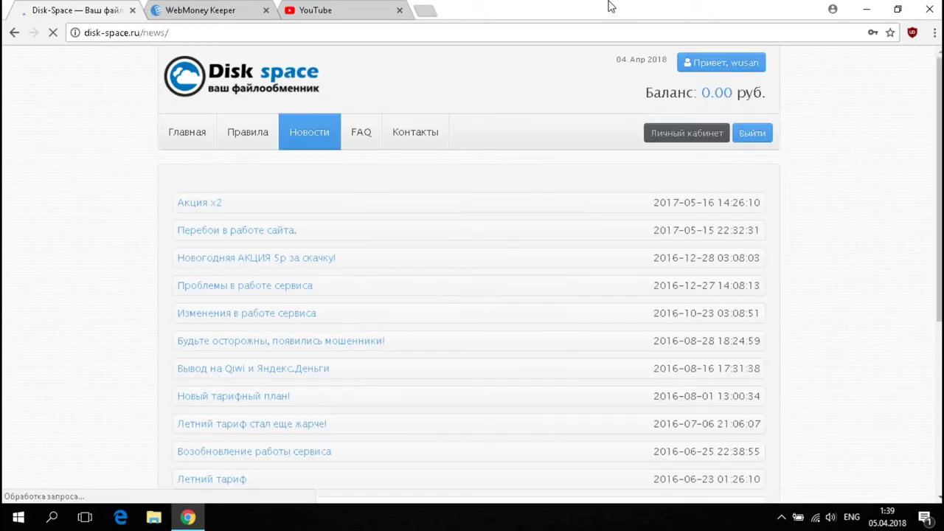
Check the 0.00 balance and news item, then move to the YouTube home page.
{"action": "left_click_drag", "start_coordinate": [702, 92], "coordinate": [738, 92]}
{"action": "left_click", "coordinate": [476, 111]}
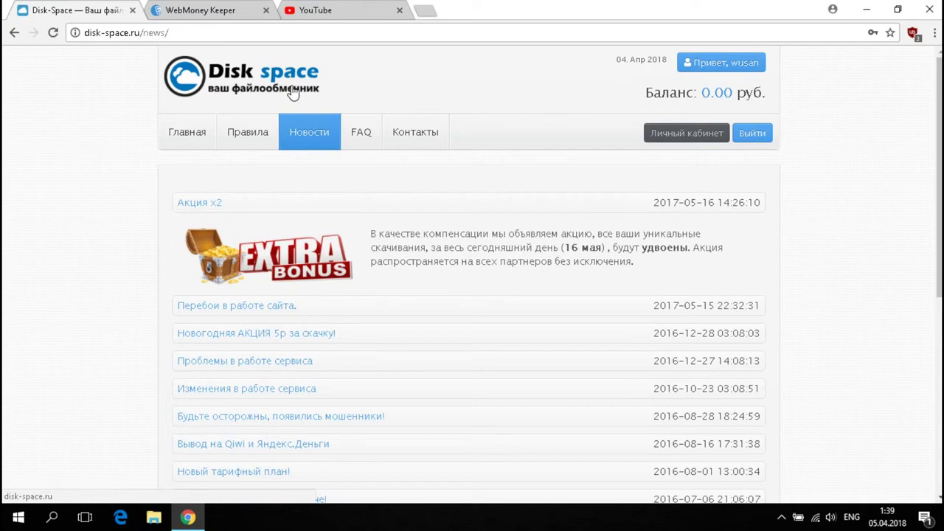
{"action": "left_click", "coordinate": [341, 6]}
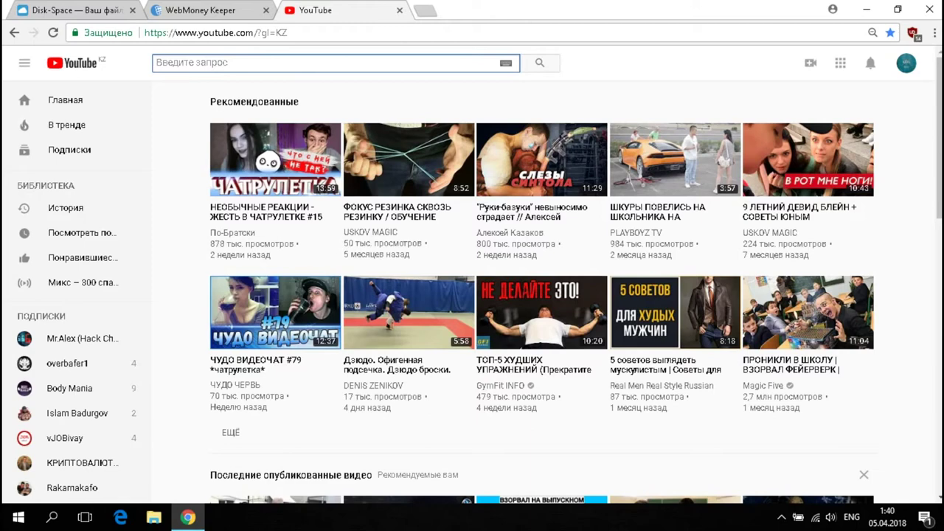
Search YouTube for 'чит на кс 1.6' and open the third result.
{"action": "type", "text": "чит"}
{"action": "key", "text": "Down"}
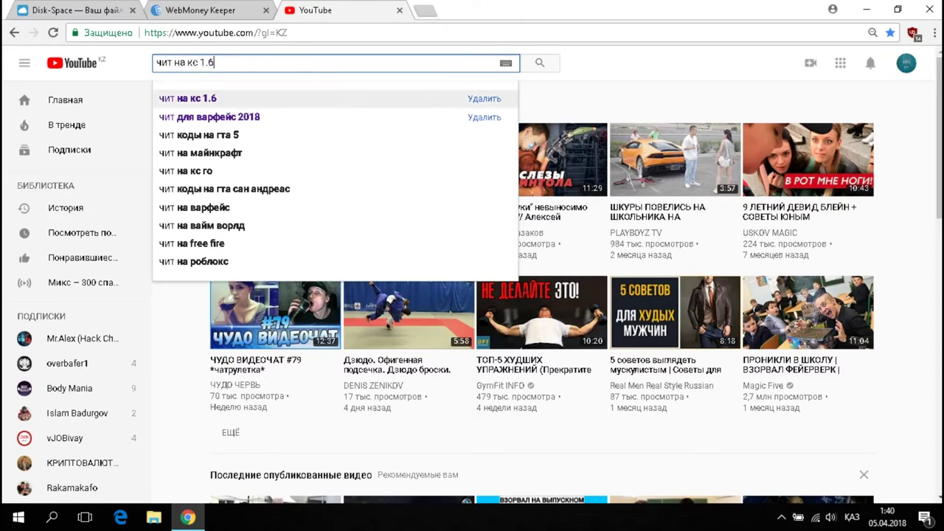
{"action": "key", "text": "Return"}
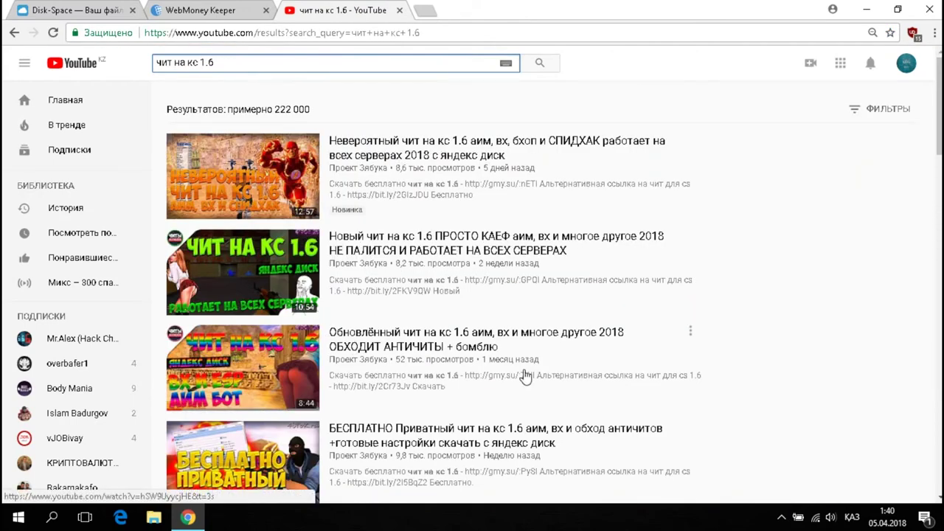
{"action": "left_click", "coordinate": [246, 380]}
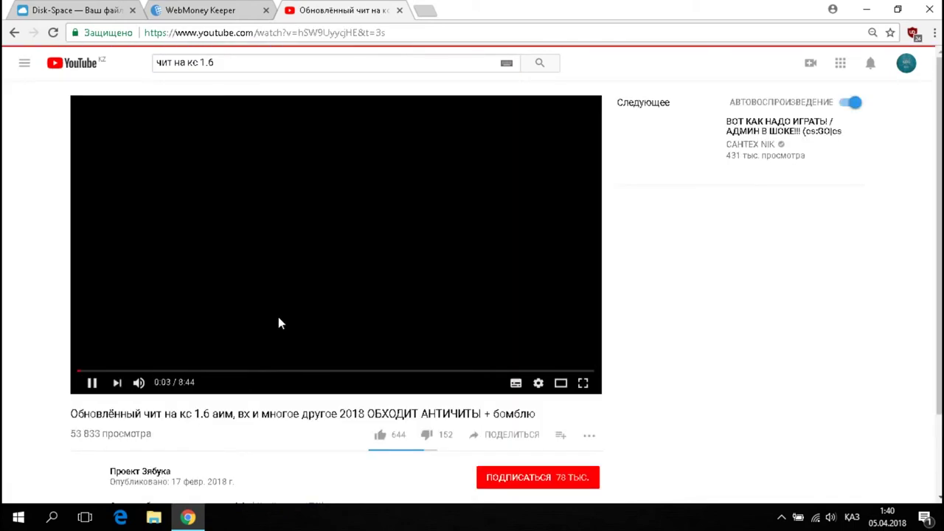
Pause the video and expand its full description with the download links.
{"action": "scroll", "coordinate": [279, 326], "scroll_direction": "down", "scroll_amount": 2}
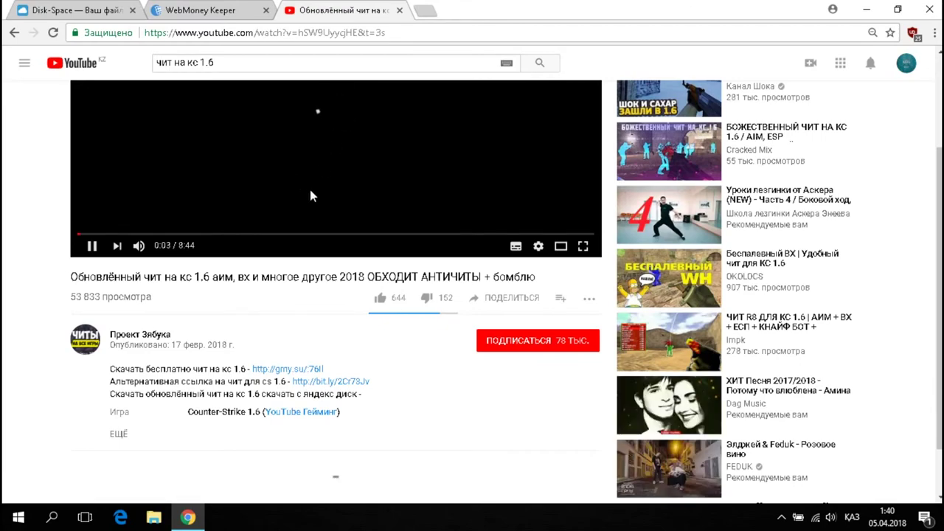
{"action": "scroll", "coordinate": [295, 222], "scroll_direction": "up", "scroll_amount": 2}
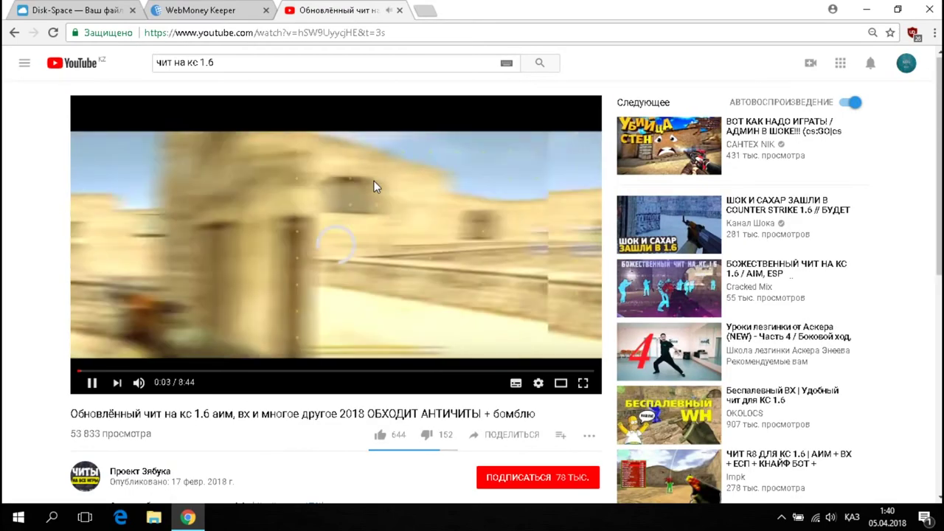
{"action": "key", "text": "space"}
{"action": "scroll", "coordinate": [262, 415], "scroll_direction": "down", "scroll_amount": 3}
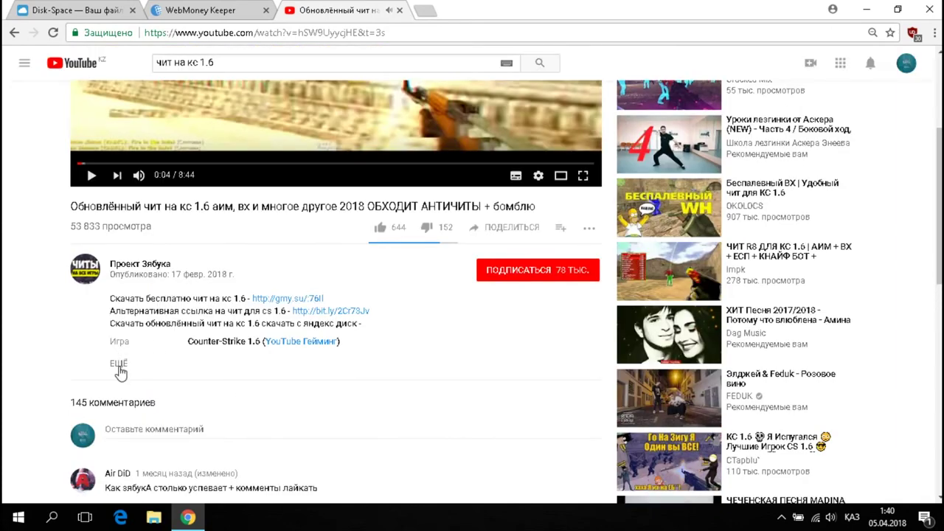
{"action": "left_click", "coordinate": [119, 364]}
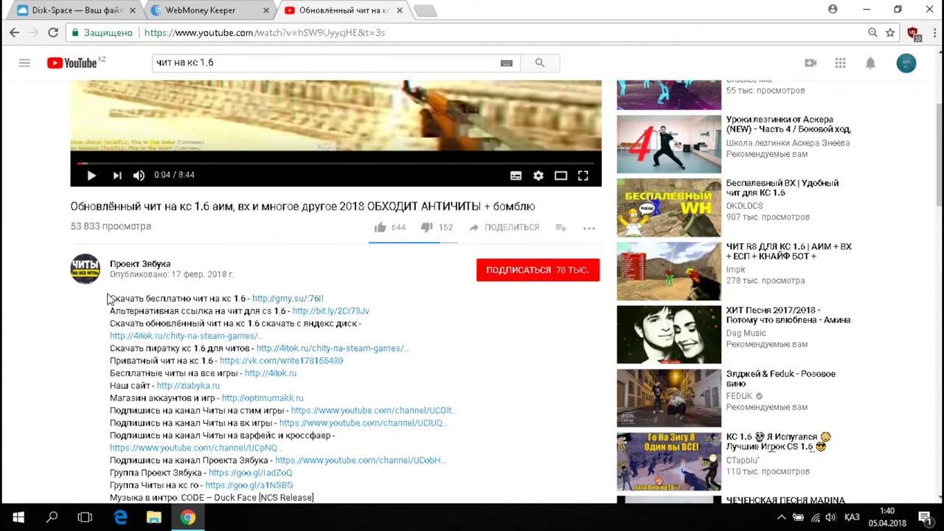
{"action": "left_click_drag", "start_coordinate": [109, 299], "coordinate": [151, 299]}
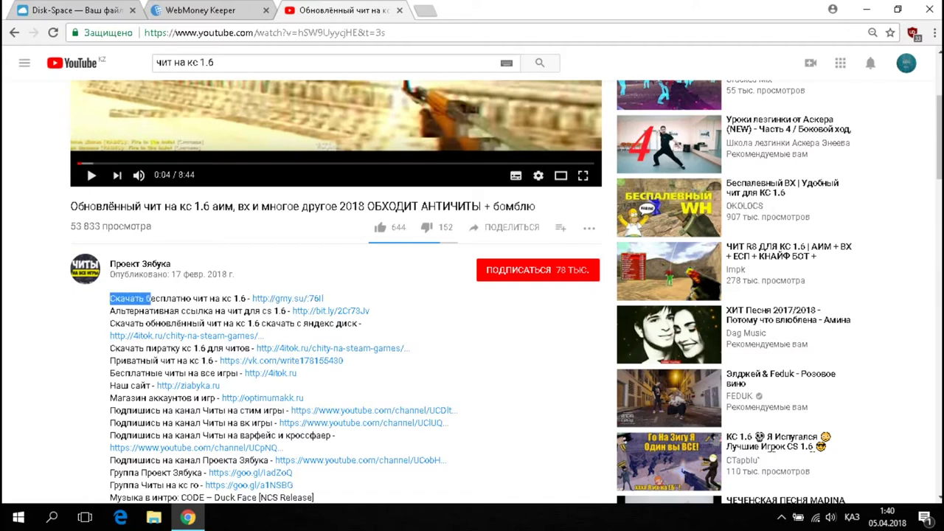
{"action": "left_click", "coordinate": [293, 276]}
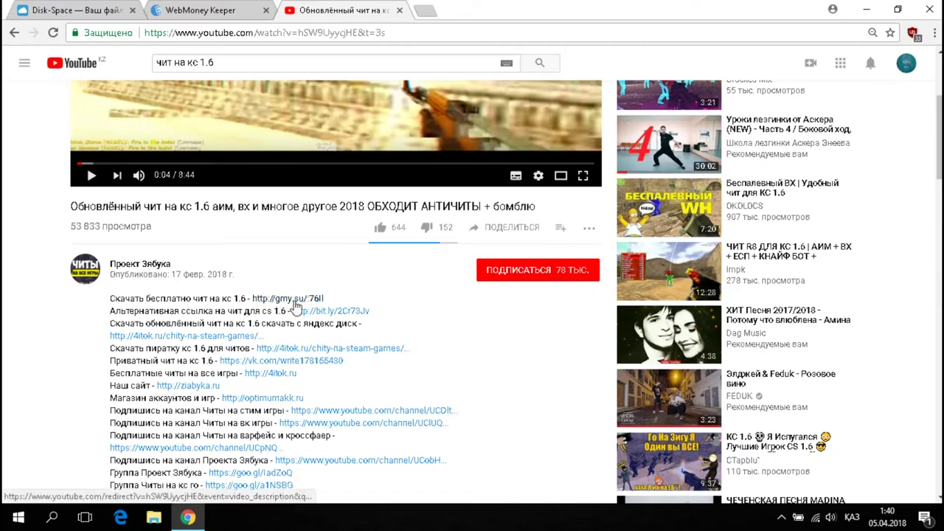
Go to Disk Space's Личный кабинет and open the file upload page.
{"action": "double_click", "coordinate": [487, 10]}
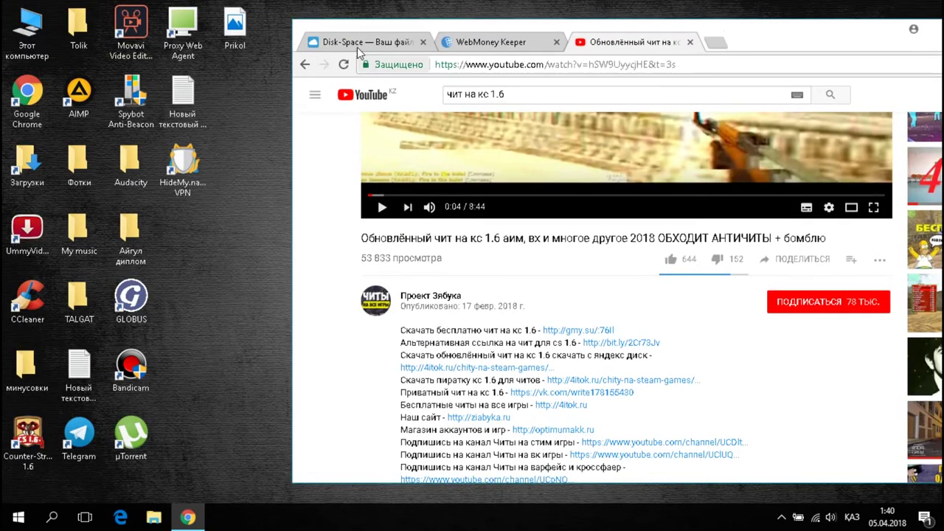
{"action": "left_click", "coordinate": [357, 44]}
{"action": "double_click", "coordinate": [819, 36]}
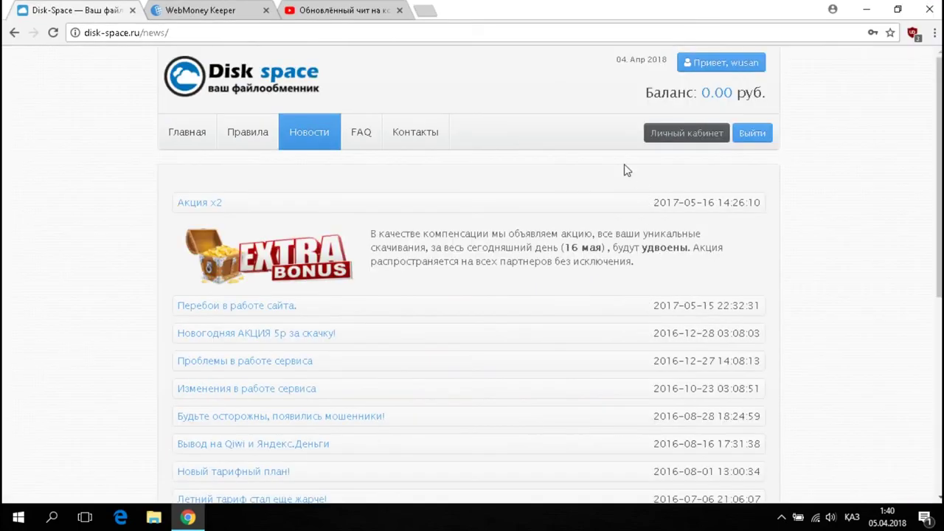
{"action": "left_click", "coordinate": [661, 139]}
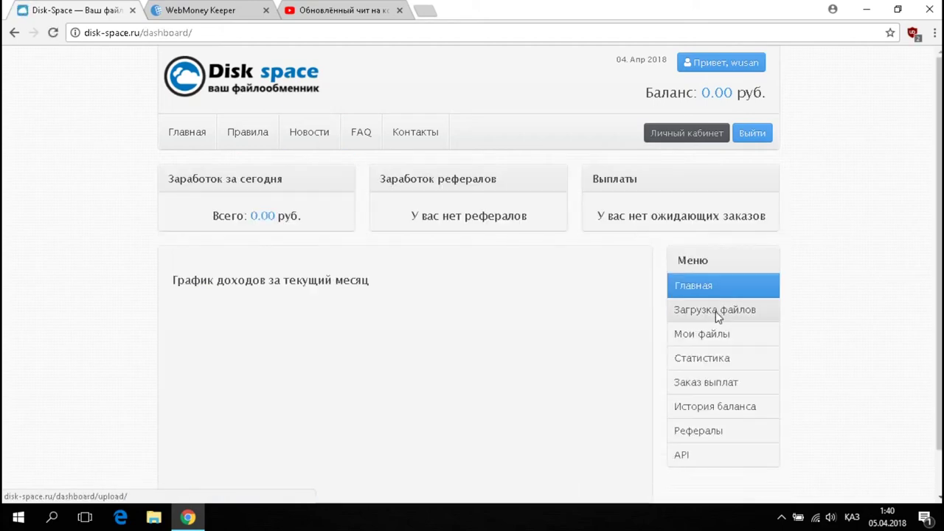
{"action": "left_click", "coordinate": [715, 311]}
Drag Prikol.jpg from the desktop into the upload area and open its file entry.
{"action": "left_click_drag", "start_coordinate": [493, 10], "coordinate": [555, 34]}
{"action": "left_click_drag", "start_coordinate": [678, 57], "coordinate": [742, 63]}
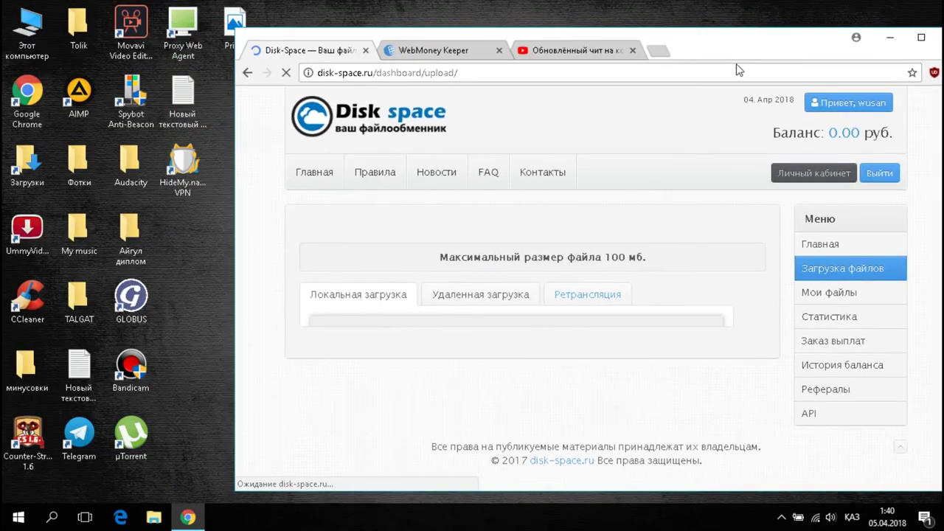
{"action": "mouse_move", "coordinate": [237, 26]}
{"action": "left_mouse_down"}
{"action": "mouse_move", "coordinate": [369, 77]}
{"action": "mouse_move", "coordinate": [561, 453]}
{"action": "left_mouse_up"}
{"action": "double_click", "coordinate": [764, 53]}
{"action": "scroll", "coordinate": [489, 333], "scroll_direction": "down", "scroll_amount": 2}
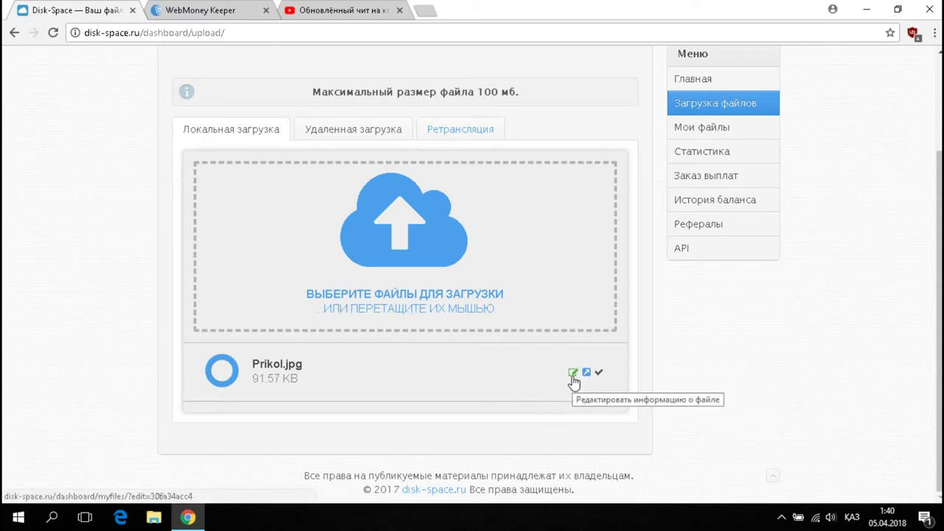
{"action": "left_click", "coordinate": [574, 378]}
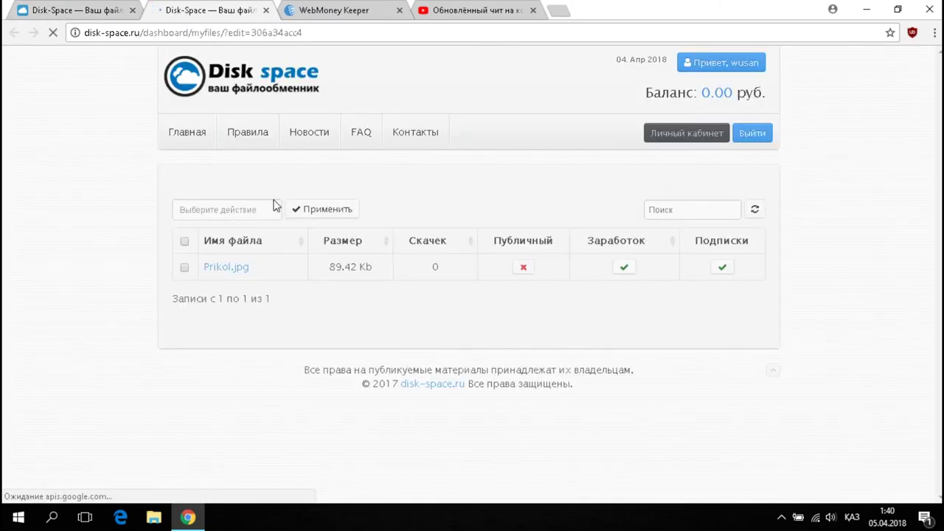
Copy Prikol.jpg's download link from the file list.
{"action": "left_click_drag", "start_coordinate": [402, 296], "coordinate": [176, 304]}
{"action": "key", "text": "ctrl+c"}
{"action": "right_click", "coordinate": [202, 296]}
{"action": "left_click", "coordinate": [249, 303]}
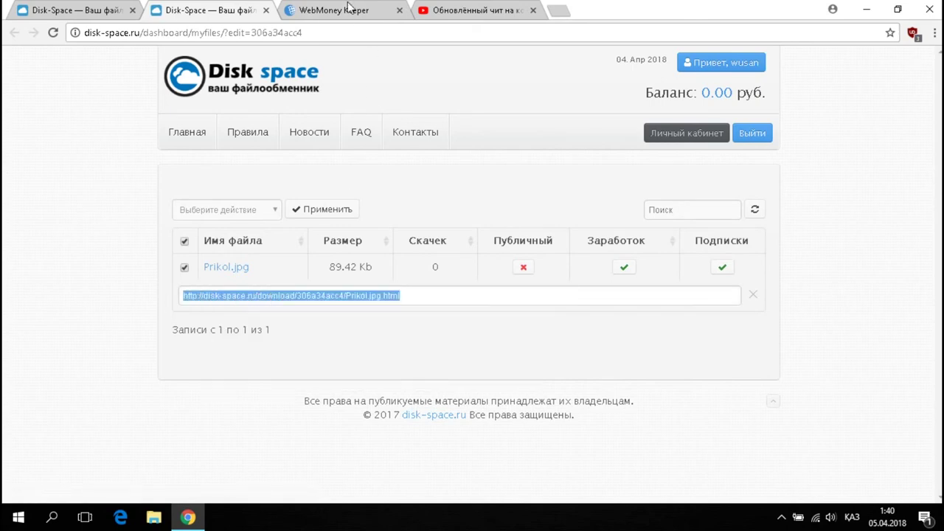
{"action": "left_click", "coordinate": [351, 10]}
{"action": "left_click", "coordinate": [469, 9]}
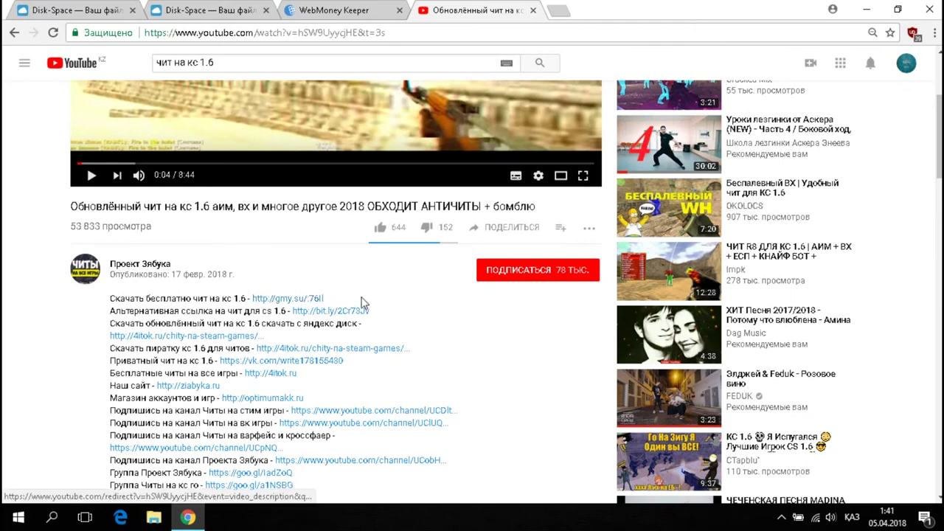
{"action": "left_click", "coordinate": [211, 9]}
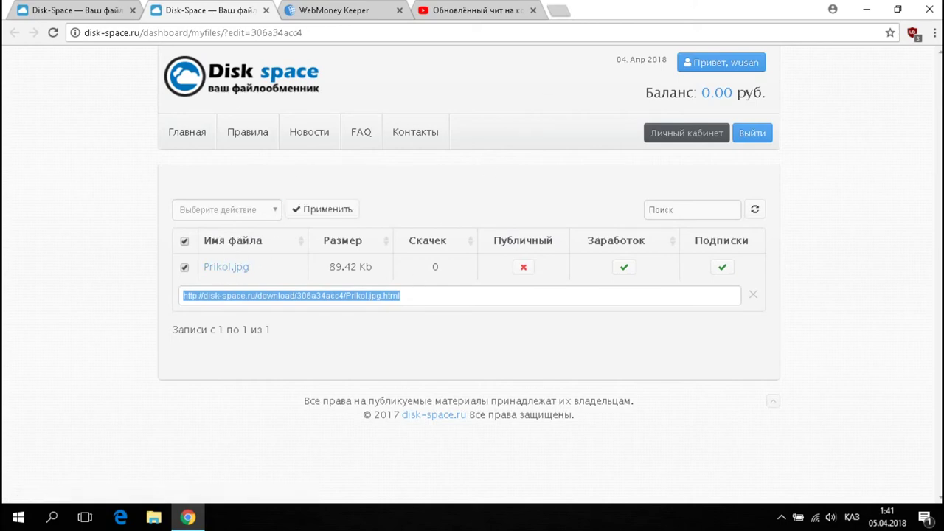
Paste the download link into a new tab to verify it, then close it.
{"action": "left_click", "coordinate": [560, 12]}
{"action": "key", "text": "ctrl+v"}
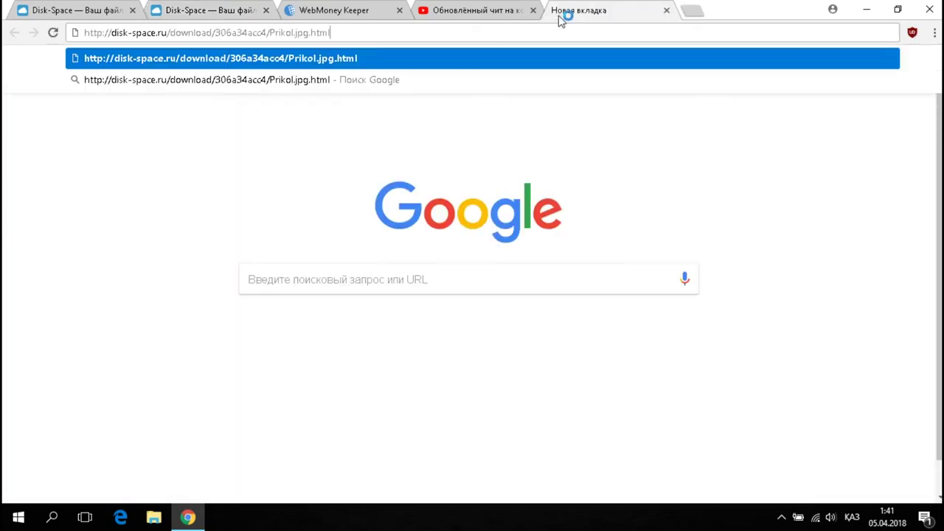
{"action": "key", "text": "Return"}
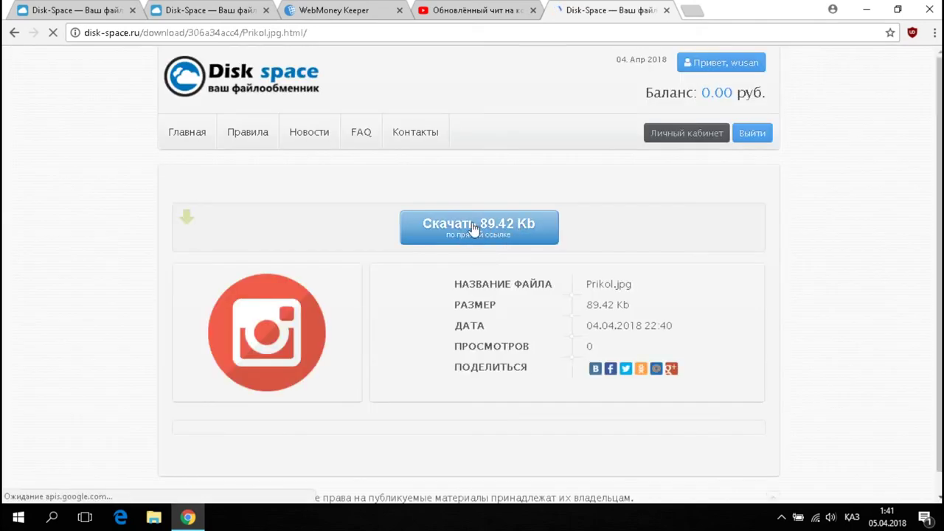
{"action": "left_click", "coordinate": [668, 11]}
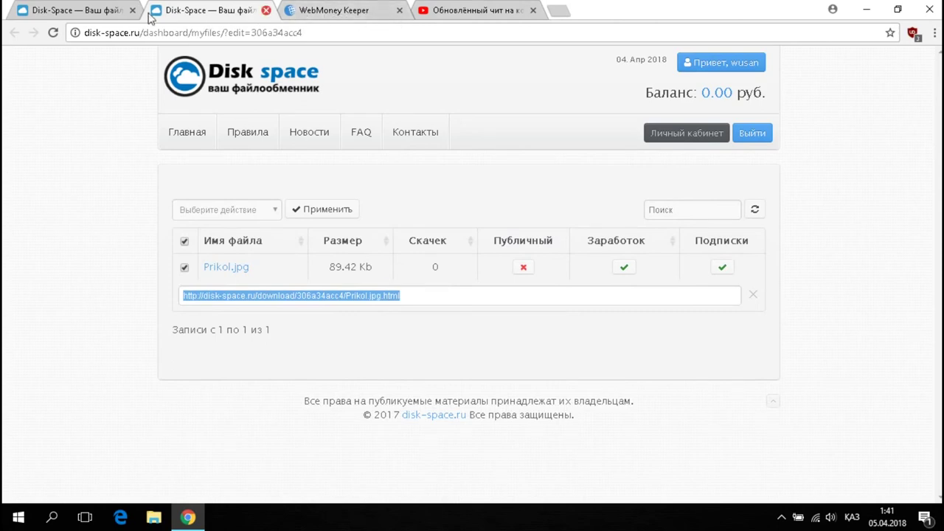
Close the duplicate file list tab and log out of the new account.
{"action": "left_click", "coordinate": [265, 10]}
{"action": "left_click", "coordinate": [68, 9]}
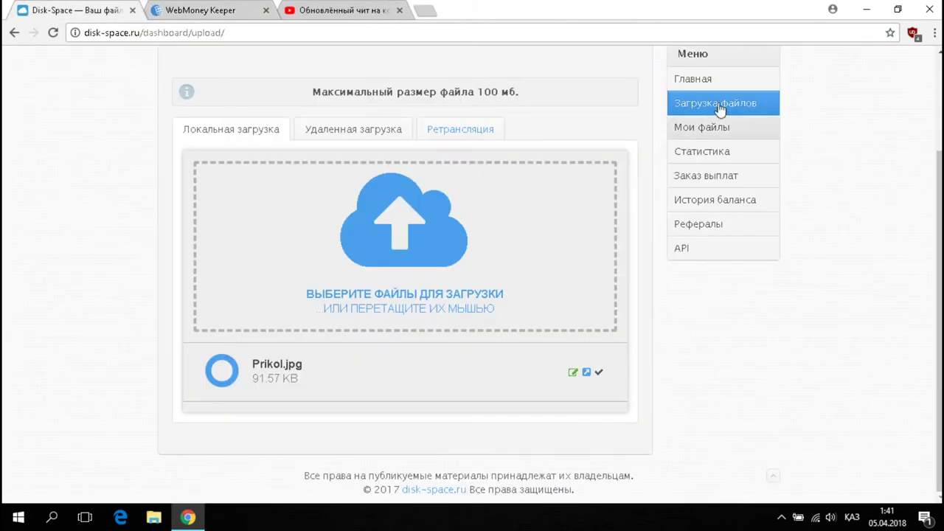
{"action": "scroll", "coordinate": [731, 221], "scroll_direction": "up", "scroll_amount": 3}
{"action": "left_click", "coordinate": [755, 130]}
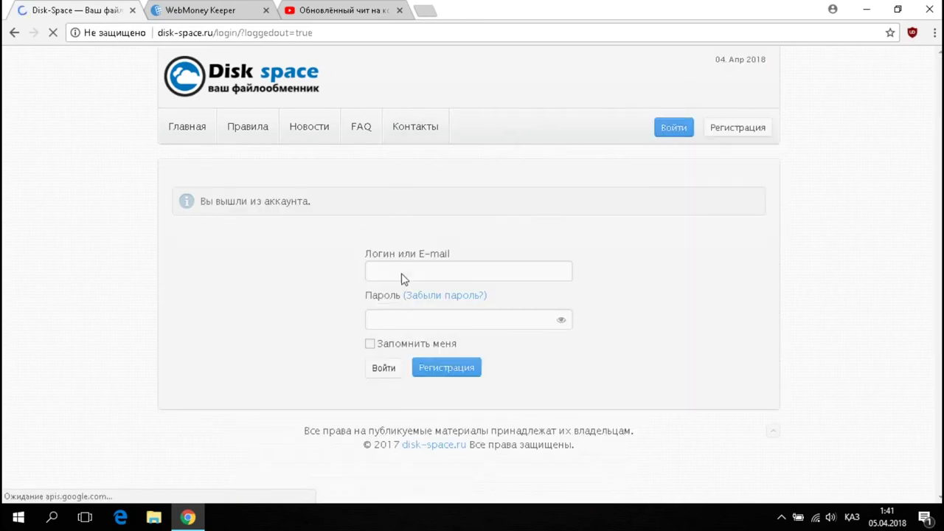
Sign in to the second account using the saved login, its password and reCAPTCHA.
{"action": "left_click", "coordinate": [405, 273]}
{"action": "left_click", "coordinate": [405, 291]}
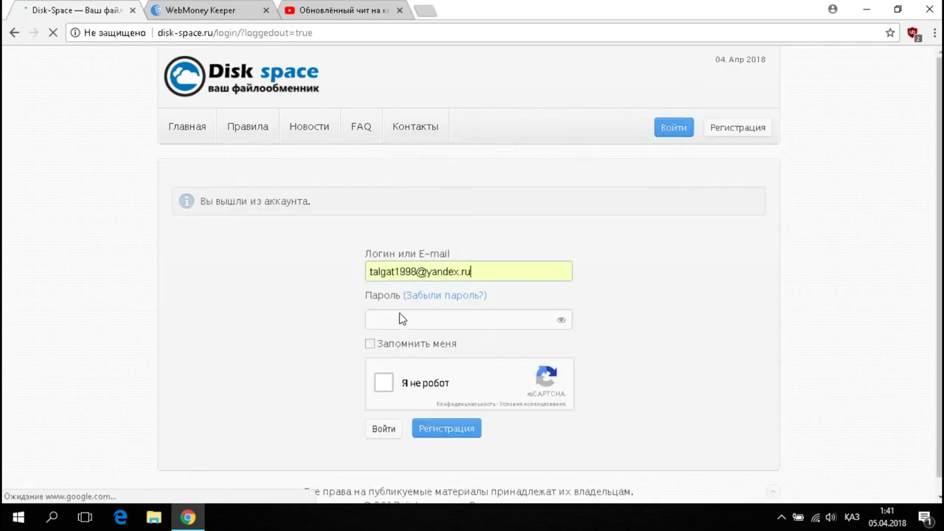
{"action": "key", "text": "alt+shift"}
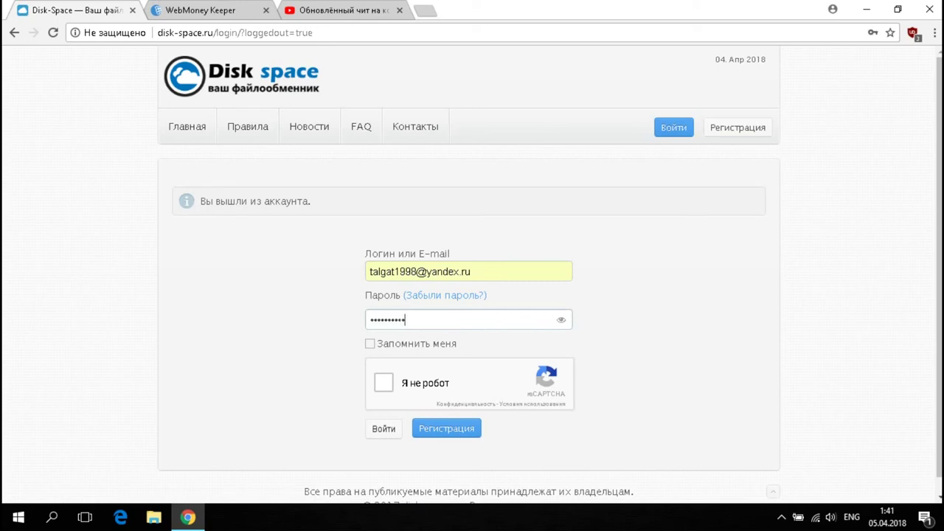
{"action": "left_click", "coordinate": [378, 389]}
{"action": "left_click", "coordinate": [392, 432]}
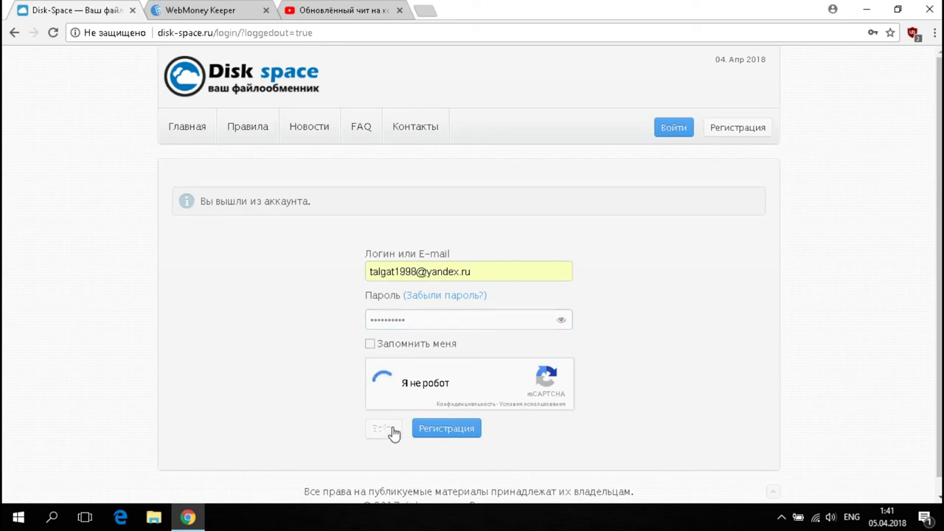
{"action": "left_click", "coordinate": [392, 431]}
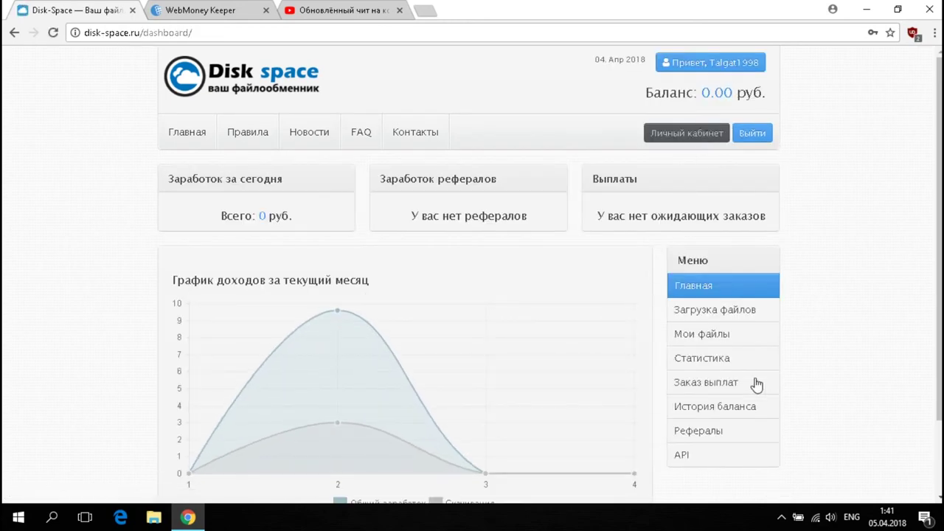
View the 88.20 rub. scheduled payout in История баланса, then switch to WebMoney Keeper.
{"action": "left_click", "coordinate": [731, 410]}
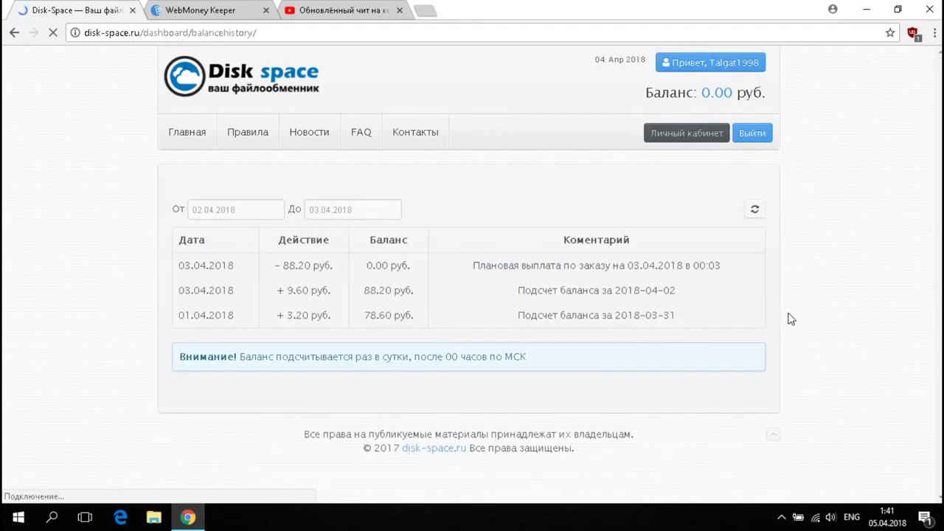
{"action": "left_click_drag", "start_coordinate": [279, 266], "coordinate": [311, 266]}
{"action": "left_click", "coordinate": [340, 275]}
{"action": "left_click", "coordinate": [196, 13]}
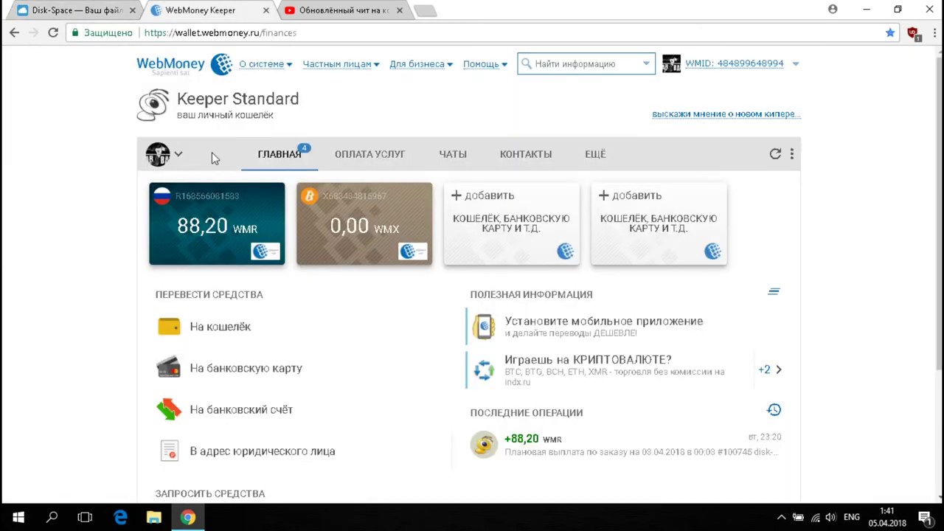
Read the +88,20 WMR disk-space.ru operation details, then return to Disk Space's balance history.
{"action": "left_click", "coordinate": [558, 458]}
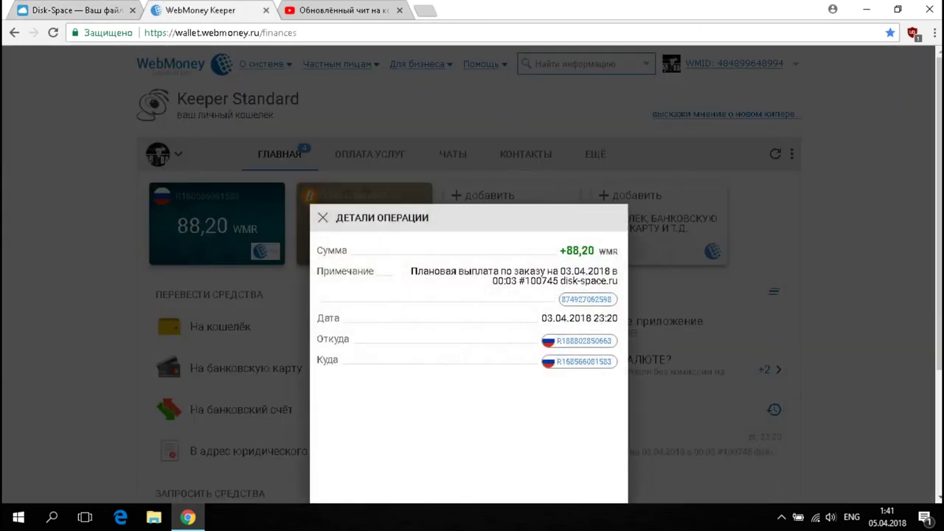
{"action": "left_click_drag", "start_coordinate": [561, 272], "coordinate": [605, 271]}
{"action": "left_click_drag", "start_coordinate": [493, 281], "coordinate": [613, 281]}
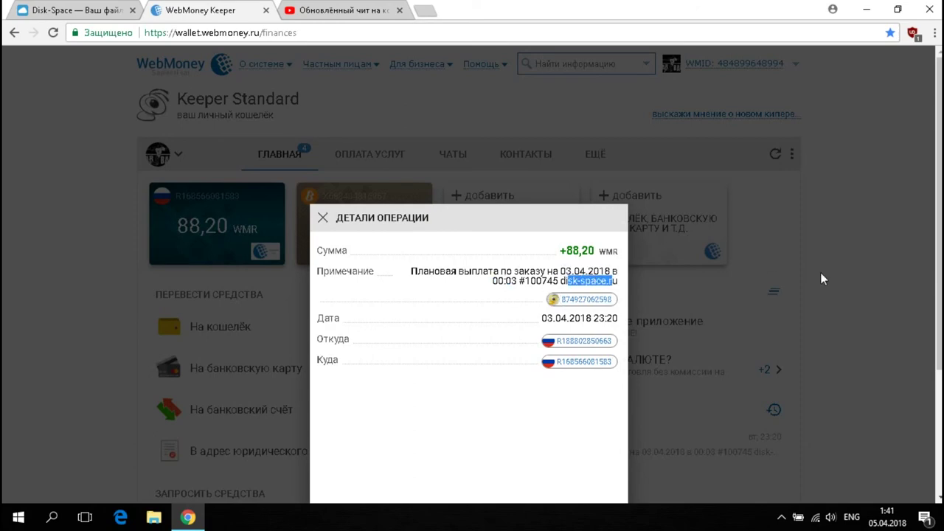
{"action": "left_click", "coordinate": [816, 281]}
{"action": "left_click", "coordinate": [81, 10]}
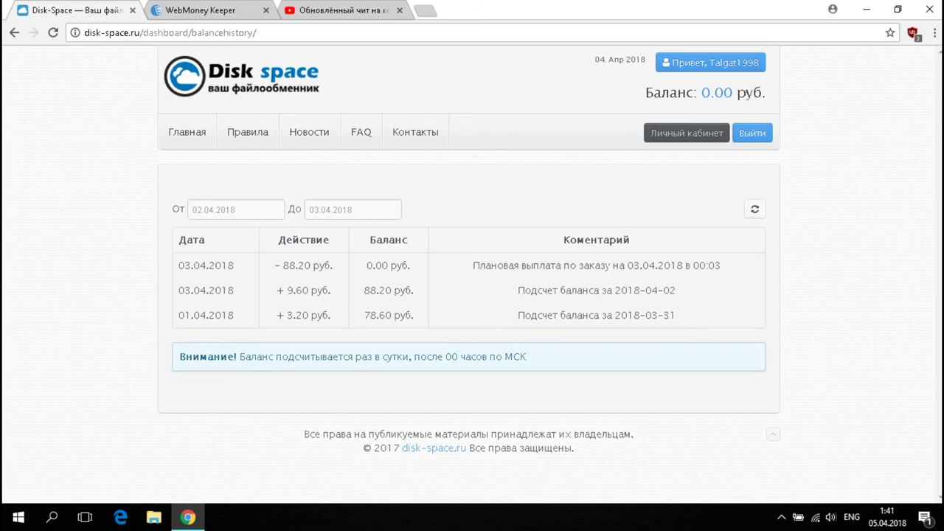
Show the second account's Мои файлы list of 14 uploaded files with their download counts.
{"action": "left_click", "coordinate": [675, 137]}
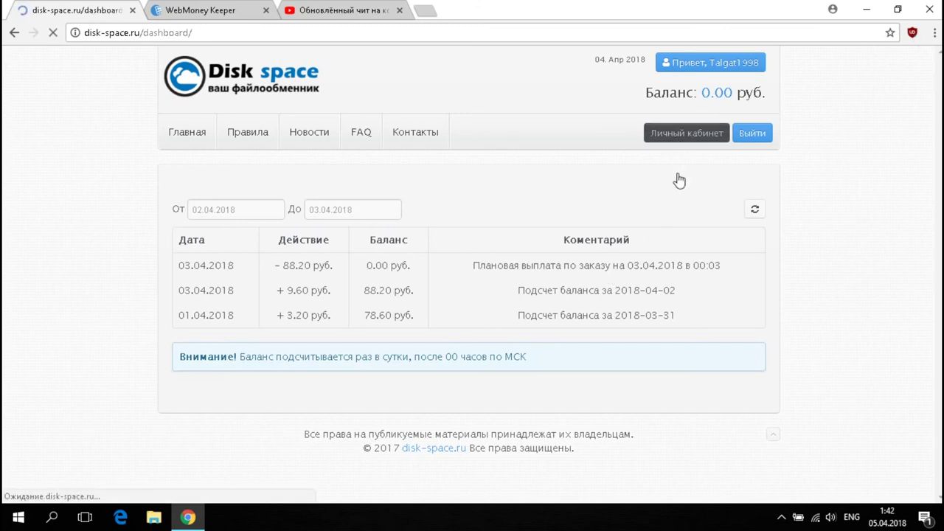
{"action": "left_click", "coordinate": [710, 338]}
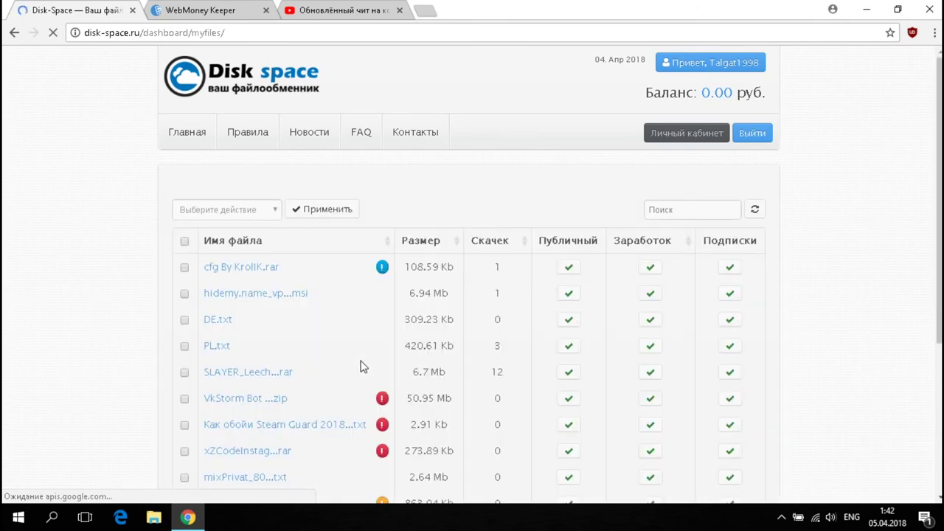
{"action": "scroll", "coordinate": [362, 366], "scroll_direction": "down", "scroll_amount": 2}
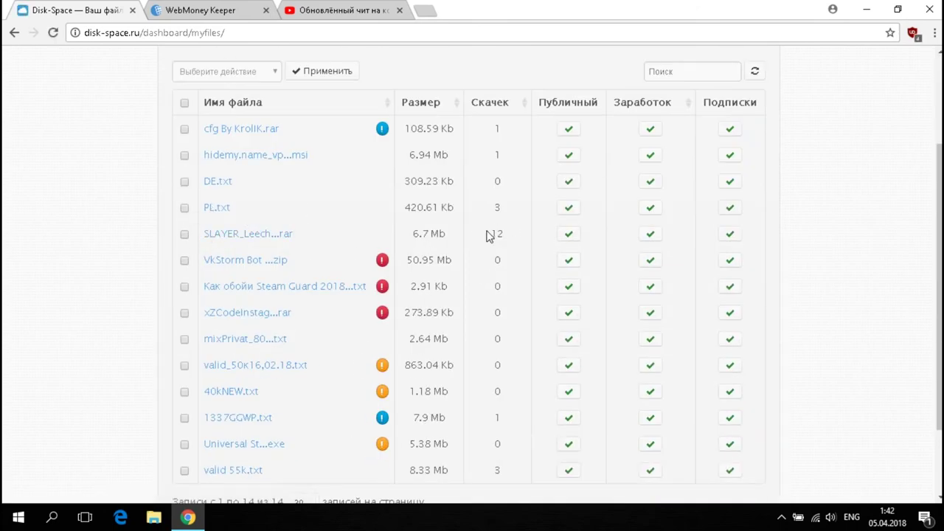
{"action": "scroll", "coordinate": [511, 238], "scroll_direction": "up", "scroll_amount": 2}
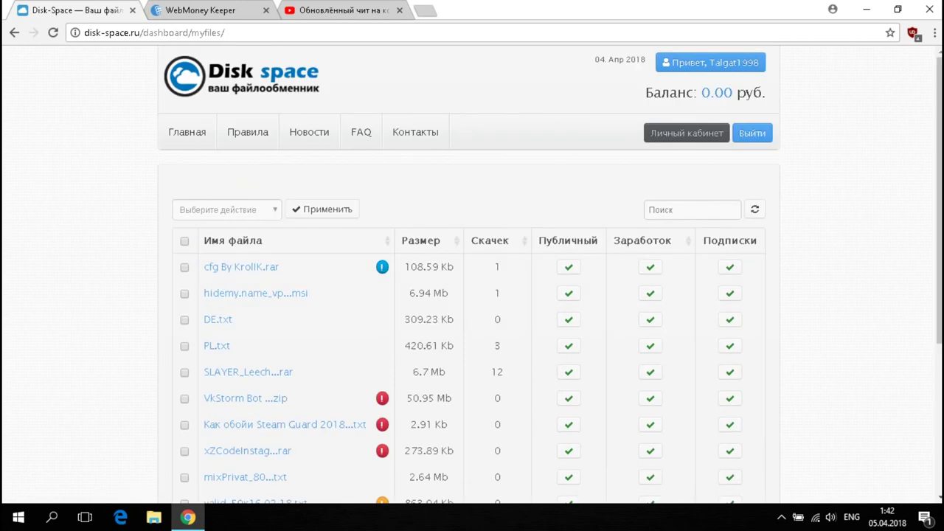
Minimize Chrome and refresh the desktop.
{"action": "left_click", "coordinate": [867, 9]}
{"action": "right_click", "coordinate": [517, 136]}
{"action": "left_click", "coordinate": [518, 164]}
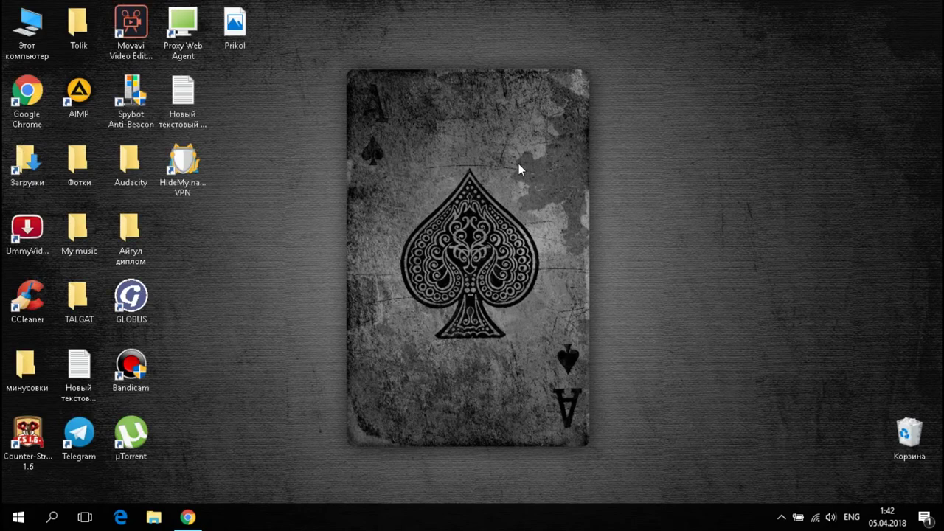
Return to the YouTube cheat video and glance over its link-filled description.
{"action": "left_click", "coordinate": [188, 517]}
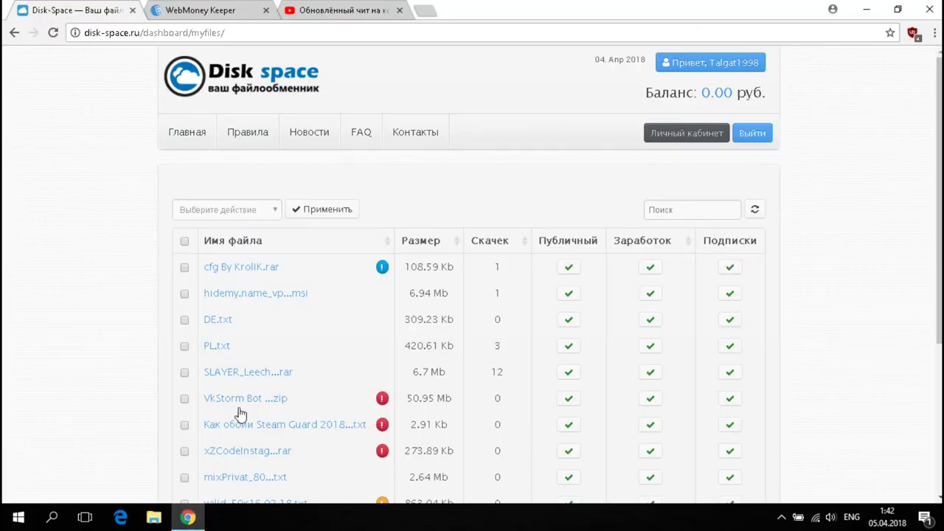
{"action": "left_click", "coordinate": [323, 7]}
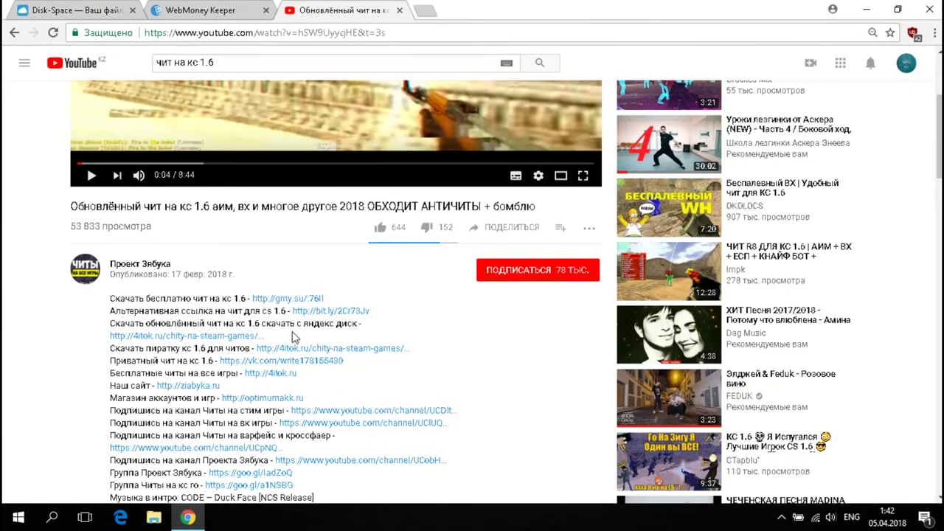
{"action": "scroll", "coordinate": [295, 337], "scroll_direction": "down", "scroll_amount": 2}
{"action": "scroll", "coordinate": [292, 235], "scroll_direction": "up", "scroll_amount": 1}
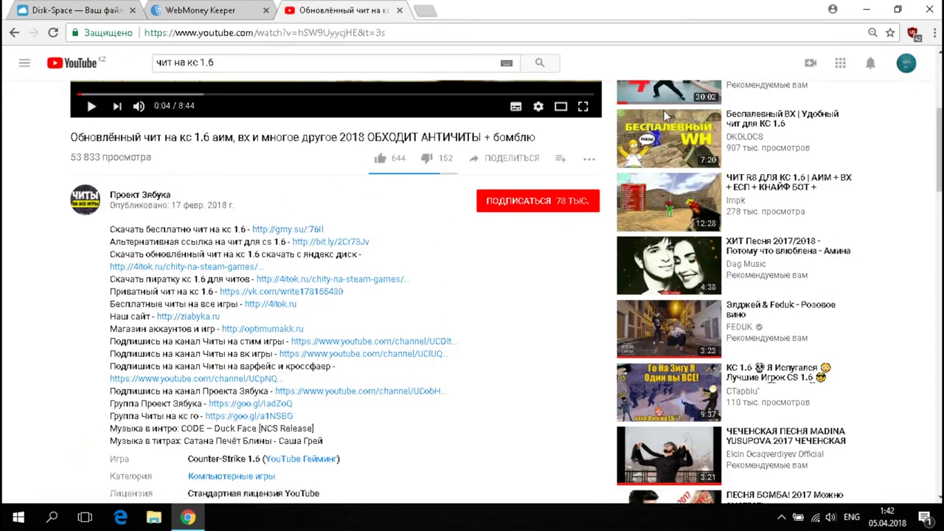